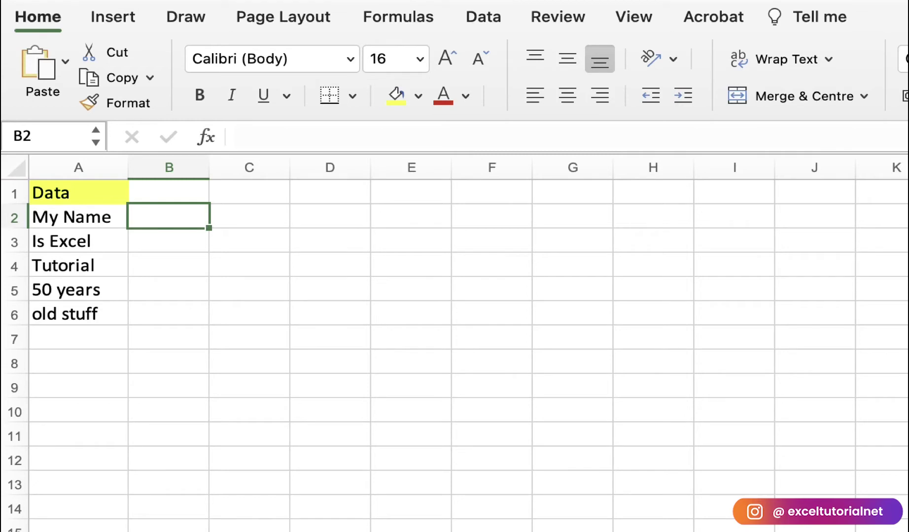
left_click(232, 269)
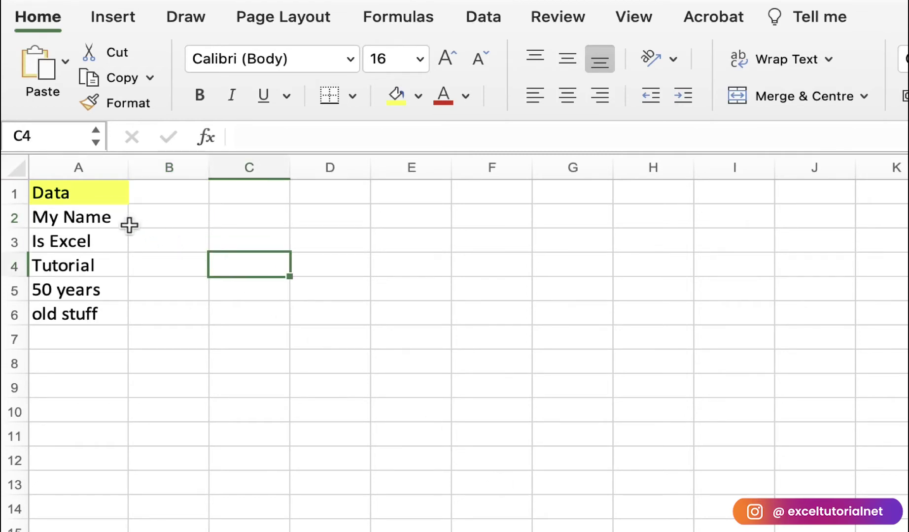
left_click(89, 213)
left_click_drag(90, 197, 101, 317)
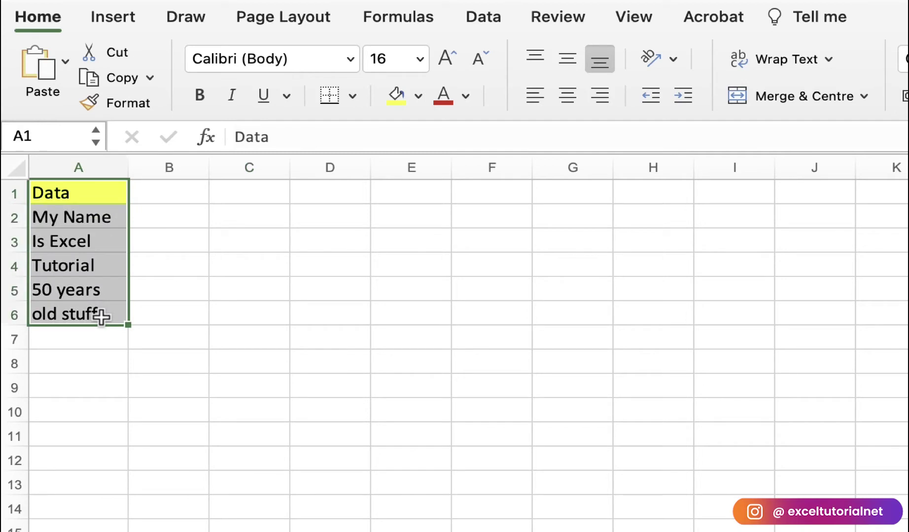
left_click(275, 248)
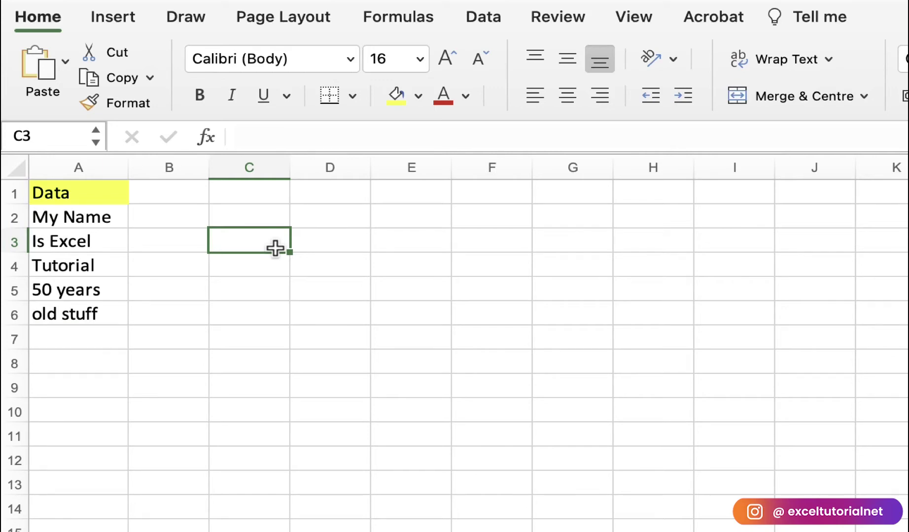
left_click(255, 212)
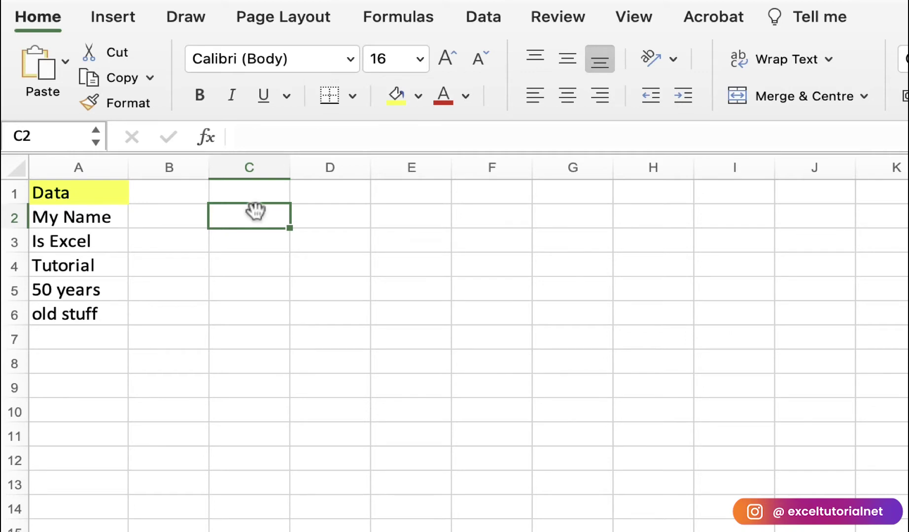
Enter the formula =LEN(A2) in cell B2 to count the characters of the first text entry.
left_click(164, 213)
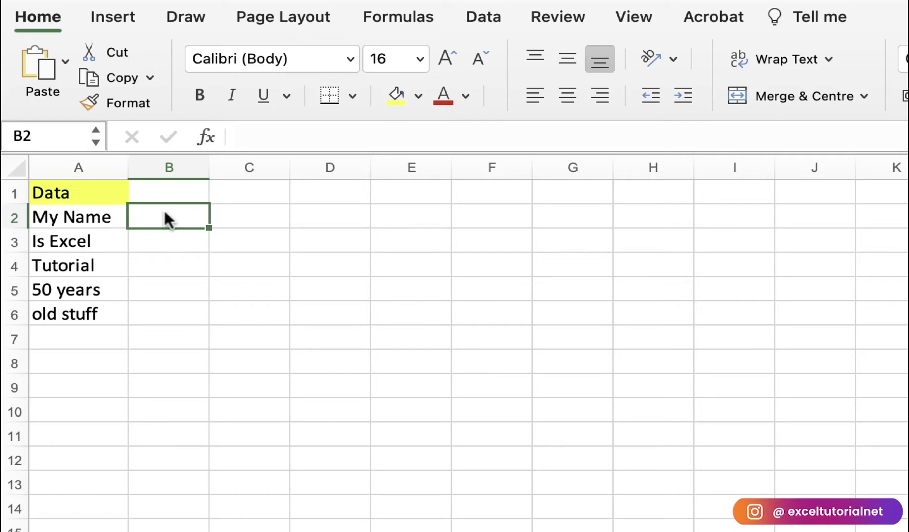
double_click(165, 213)
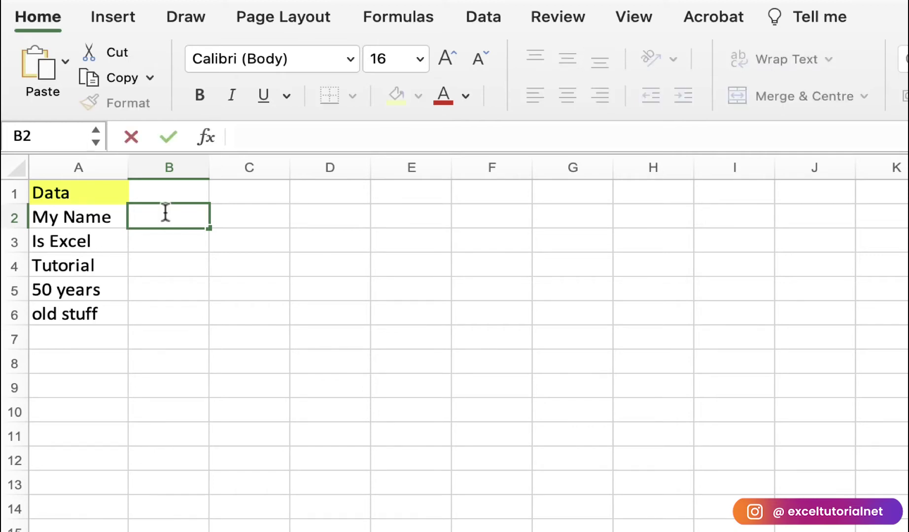
type("=LE")
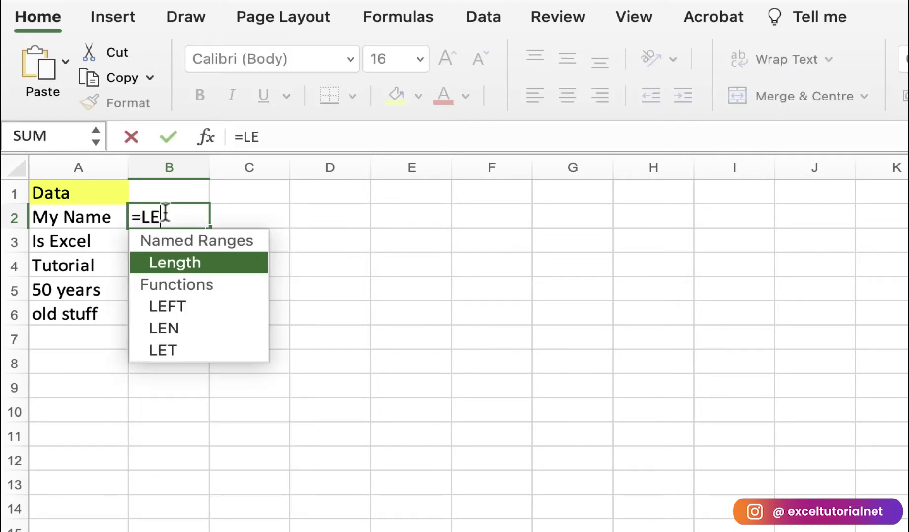
key("Down")
key("Down")
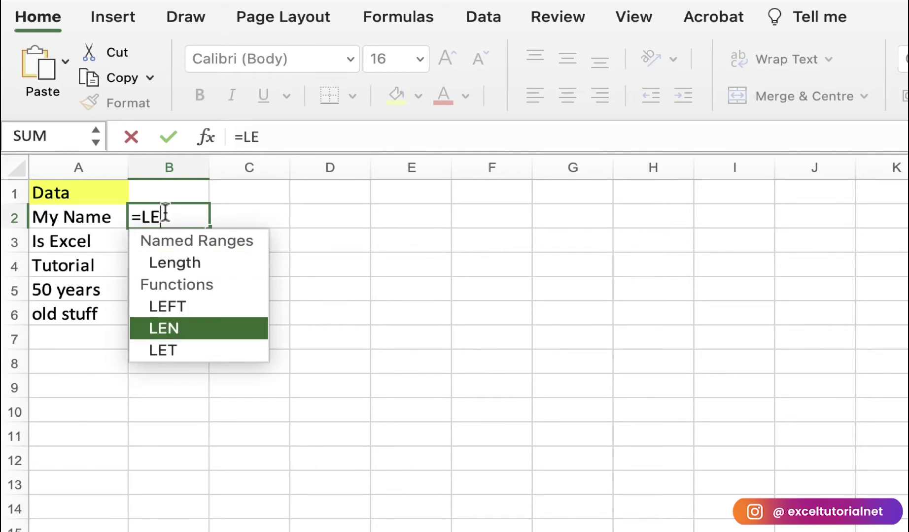
key("Tab")
left_click(79, 216)
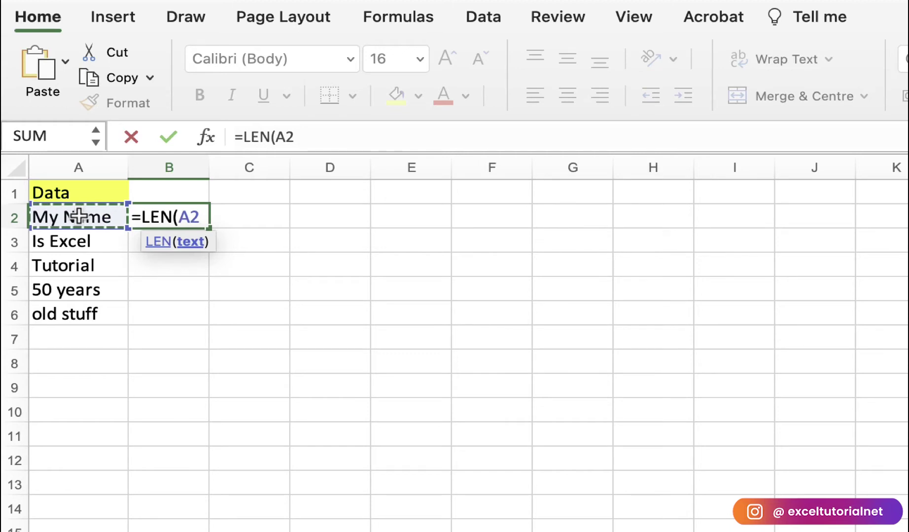
type(")")
key("Return")
Change the LEN argument in cell B2 to the whole data range so the formula reads =LEN(A2:A6).
scroll(79, 216, "down", 3)
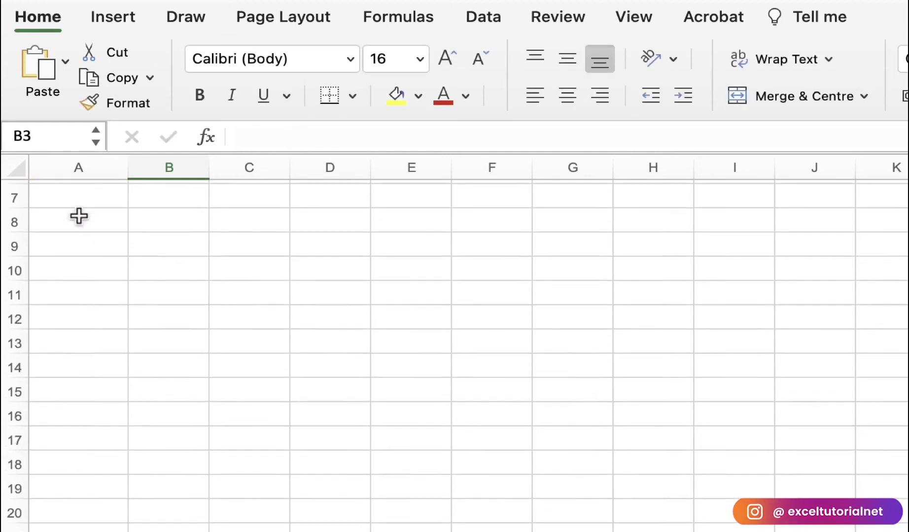
scroll(78, 215, "down", 5)
scroll(78, 215, "up", 7)
left_click(176, 214)
double_click(176, 215)
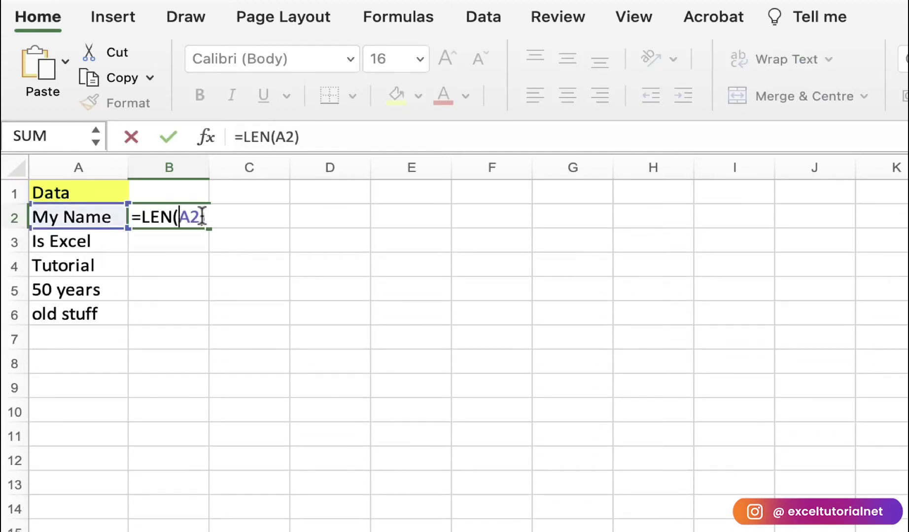
left_click_drag(205, 217, 180, 217)
key("BackSpace")
left_click(94, 222)
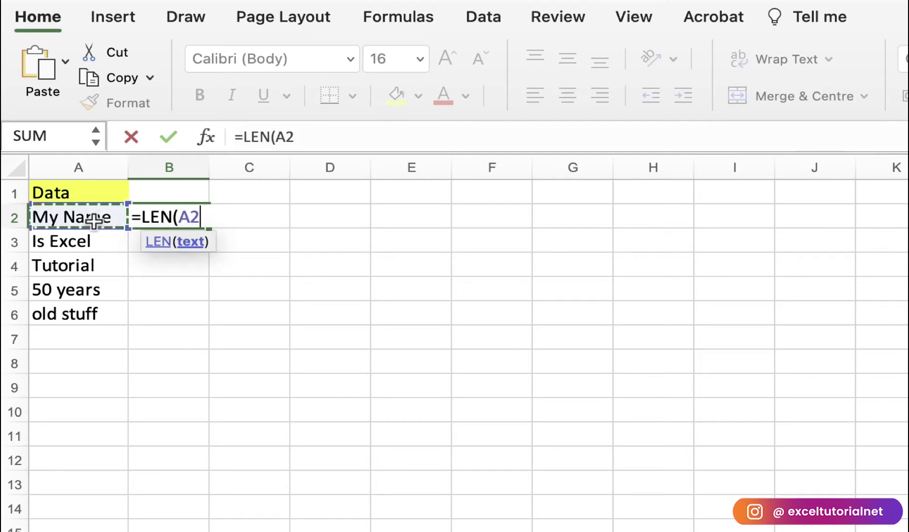
left_click_drag(94, 222, 90, 321)
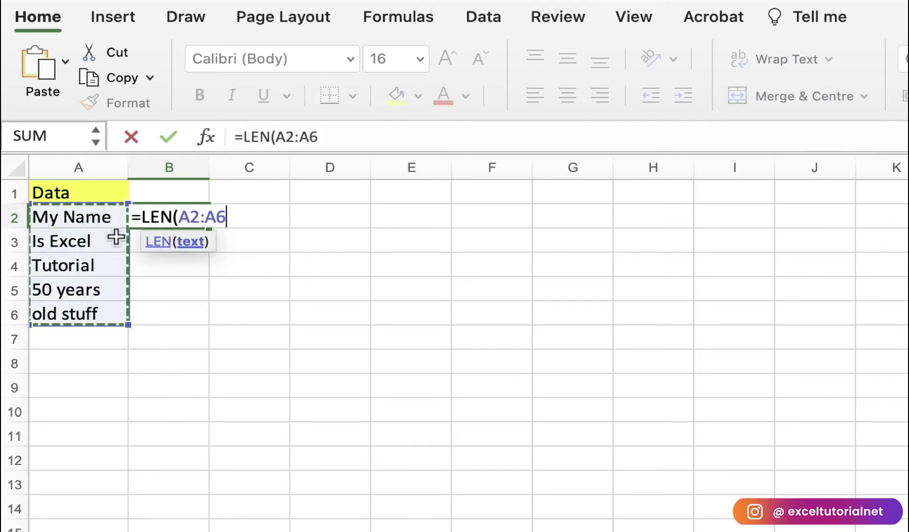
type(")")
key("Return")
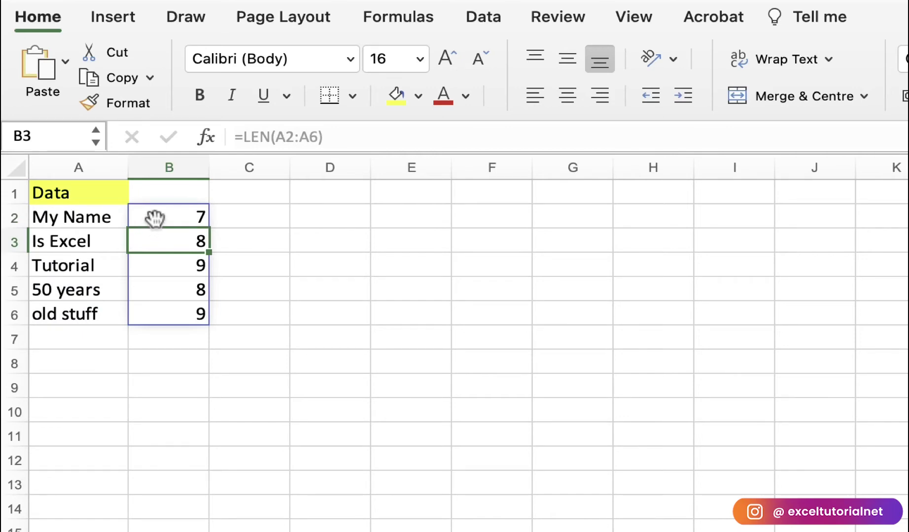
scroll(154, 218, "down", 20)
scroll(240, 471, "up", 20)
left_click(166, 261)
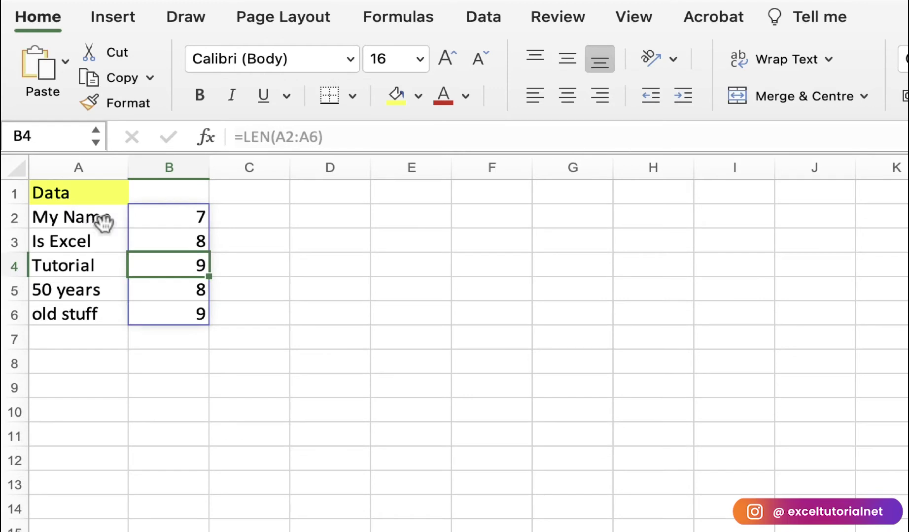
left_click(168, 241)
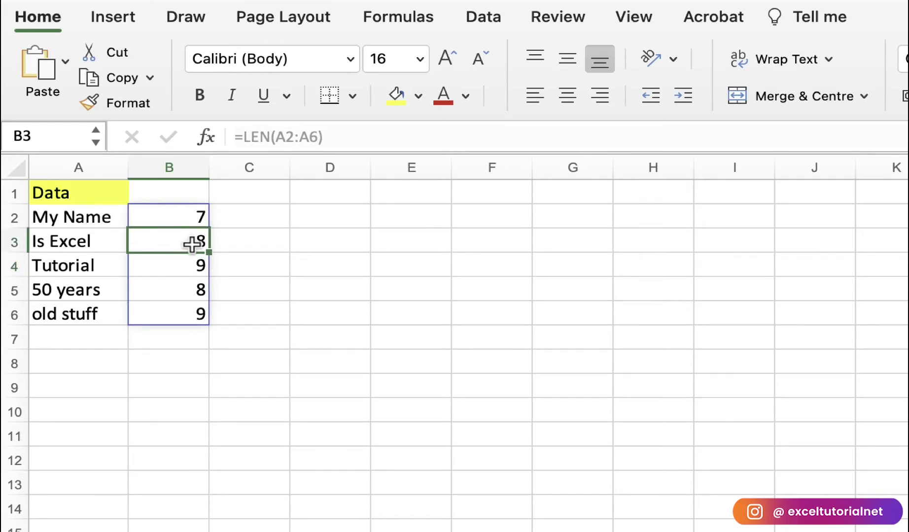
left_click(169, 289)
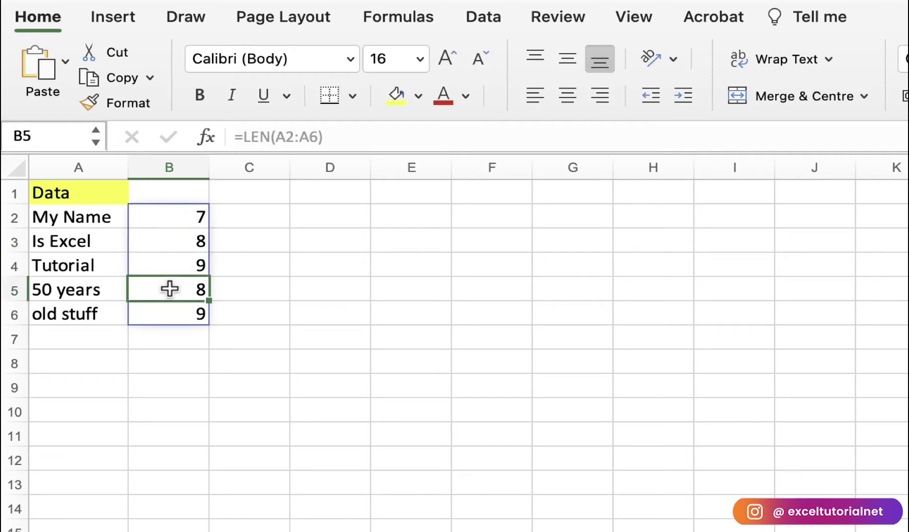
Wrap the LEN formula in cell B2 in SUM so it reads =SUM(LEN(A2:A6)).
double_click(171, 219)
left_click(142, 217)
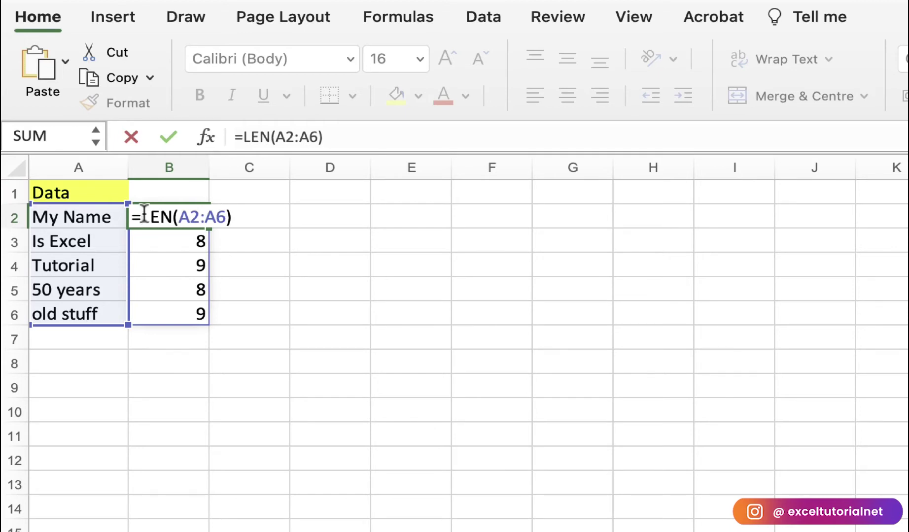
type("SUM(")
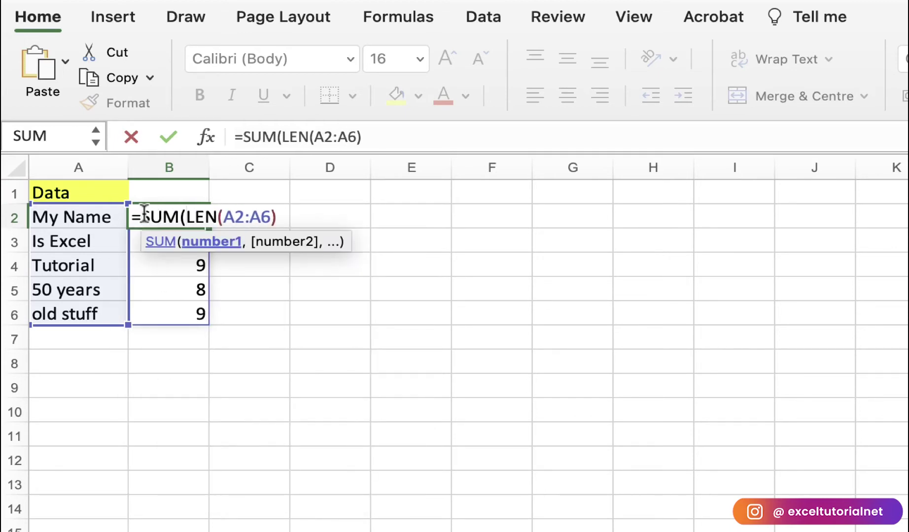
left_click(282, 217)
type(")(")
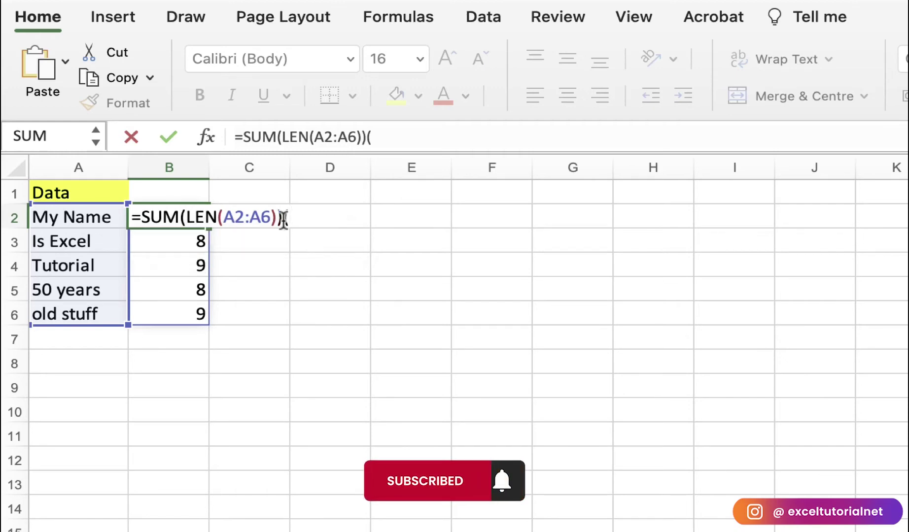
key("Return")
left_click(182, 213)
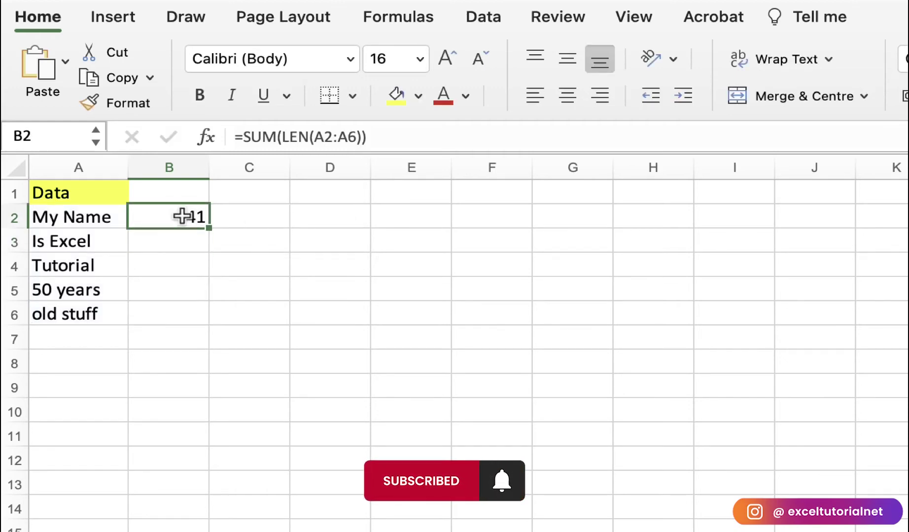
Re-enter the formula =SUM(LEN(A2:A6)) in cell B2 as an array formula.
double_click(180, 214)
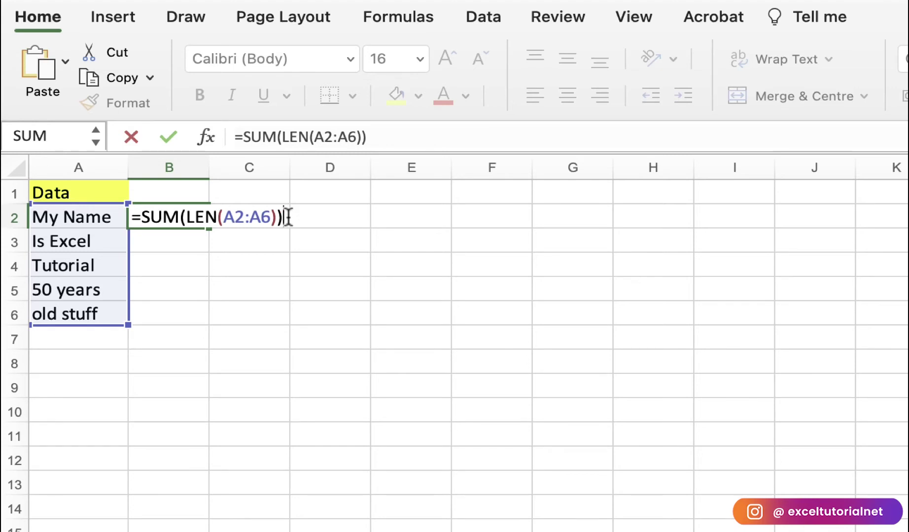
key("ctrl+shift+Return")
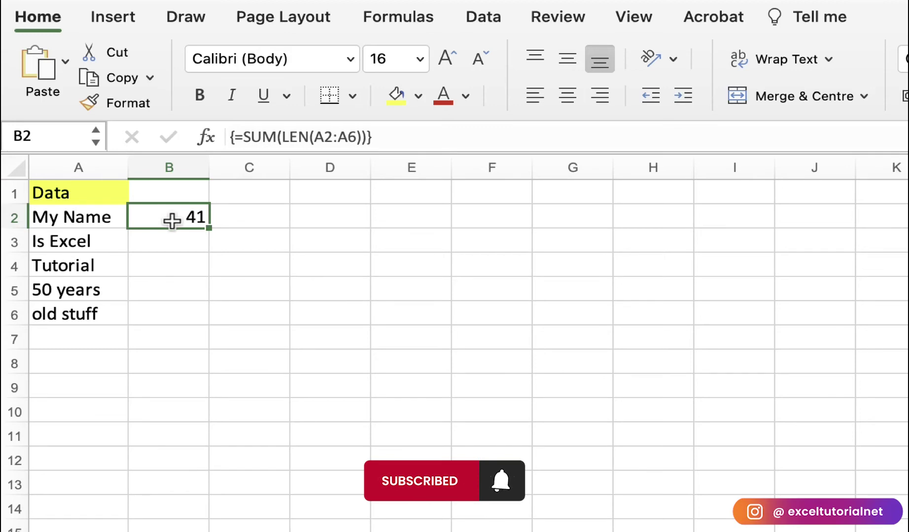
Re-enter the array formula in cell B2 as the ordinary formula =SUM(LEN(A2:A6)).
double_click(181, 213)
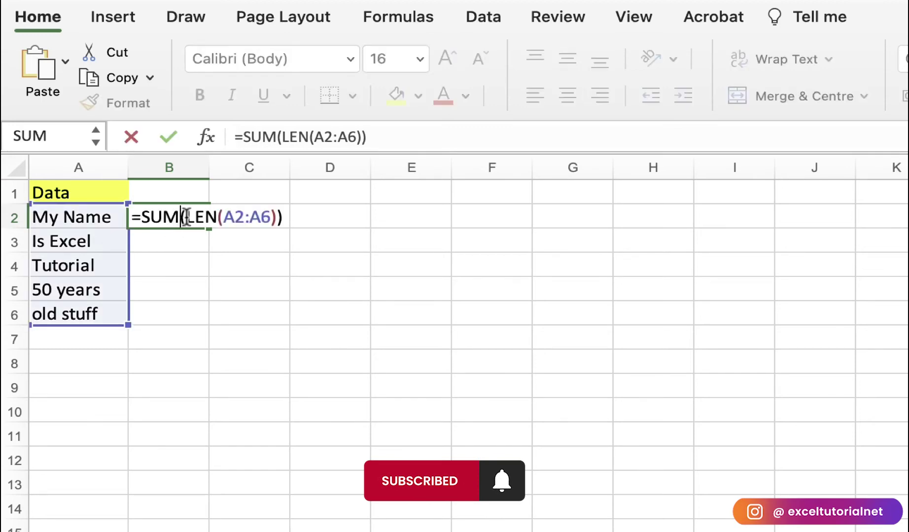
left_click(278, 216)
left_click(184, 213)
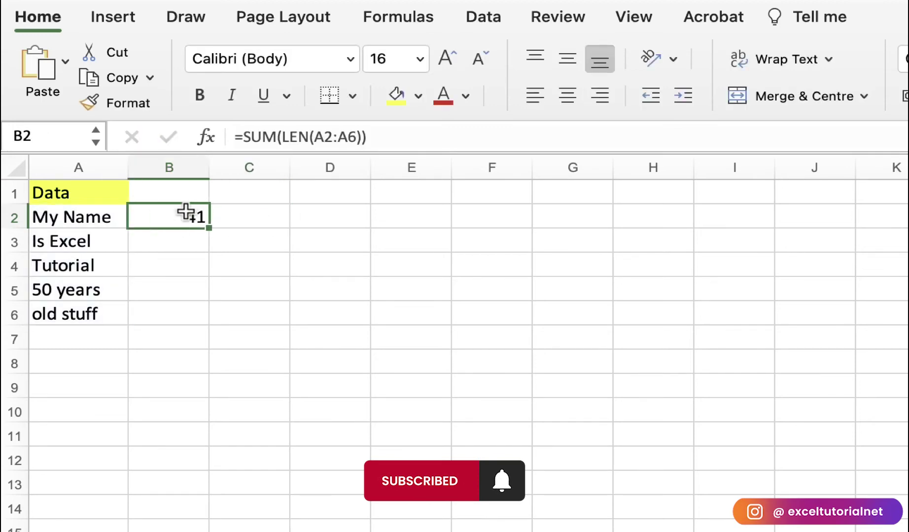
double_click(186, 216)
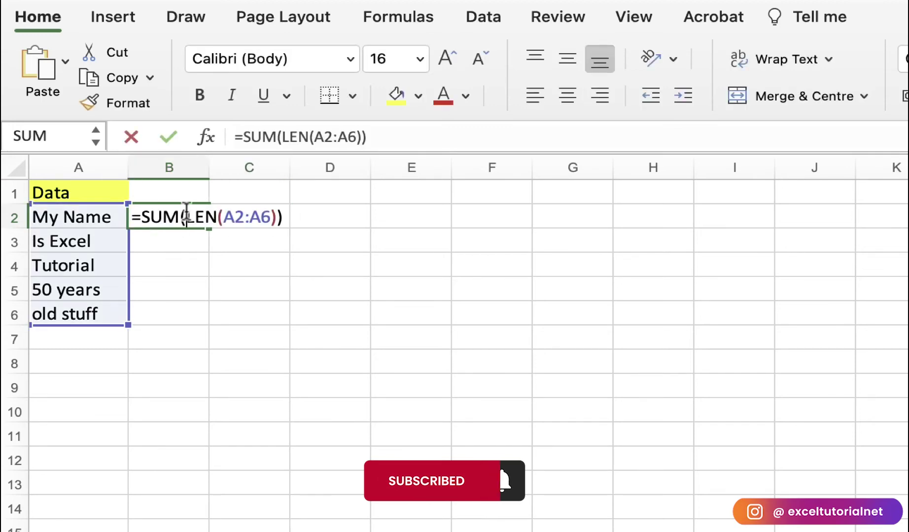
left_click(285, 217)
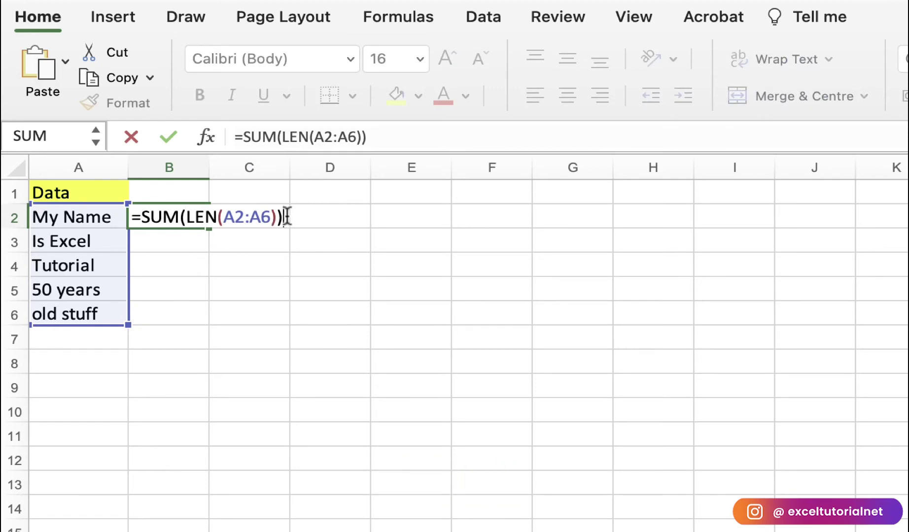
key("Return")
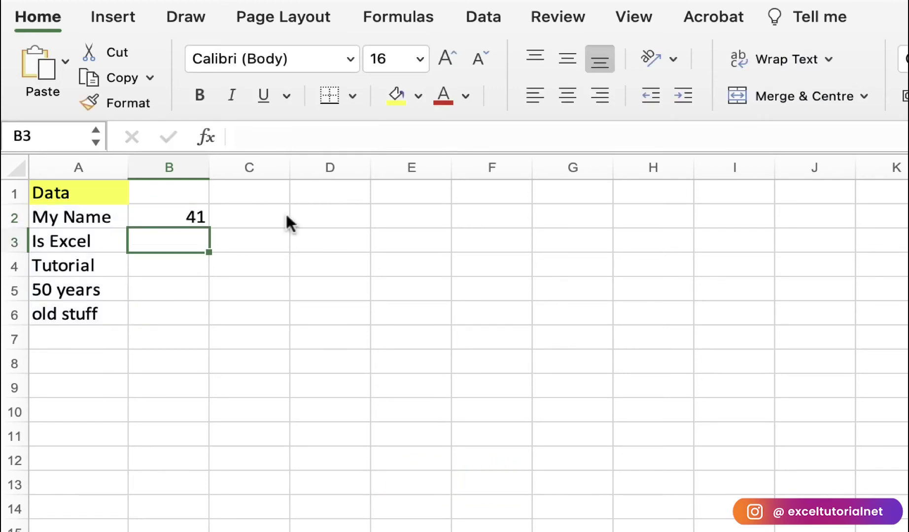
Clear the SUM formula from cell B2.
left_click(162, 215)
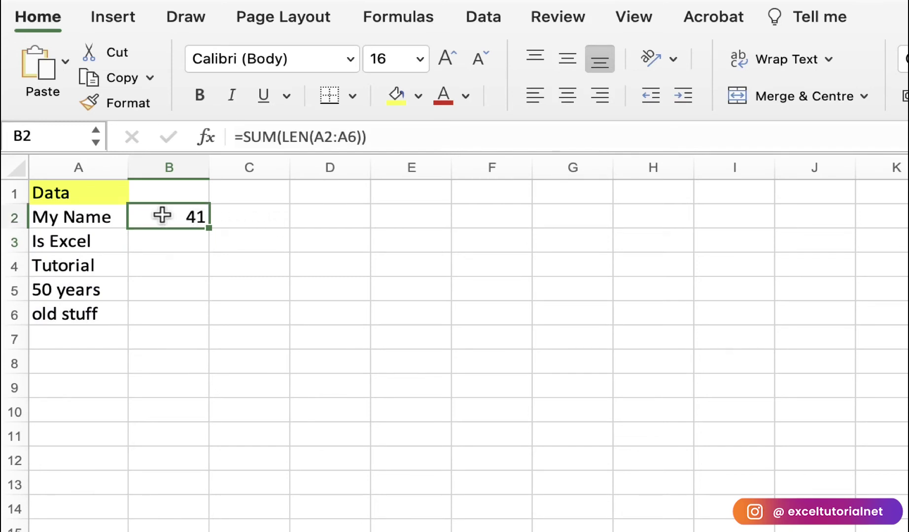
key("Delete")
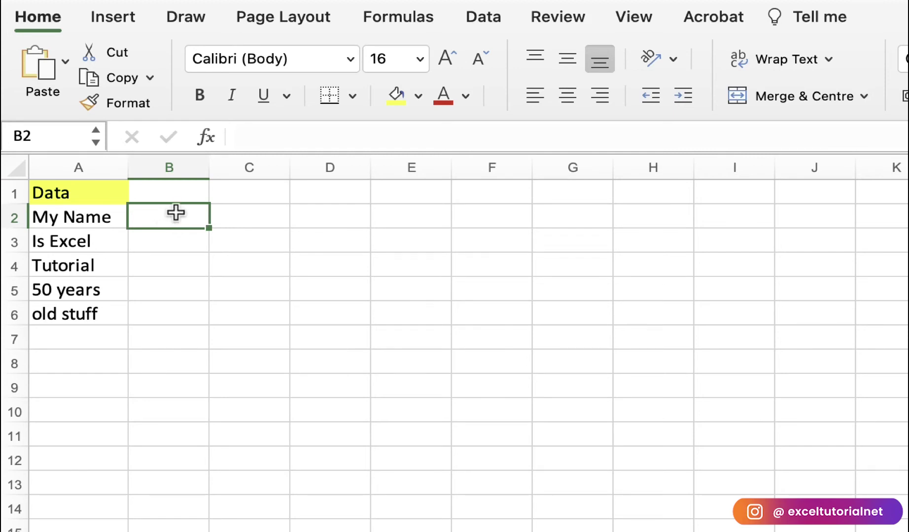
left_click(77, 217)
Begin a formula in cell B2 with =LEN(A2) to count the characters of the first data entry.
left_click(177, 222)
double_click(177, 221)
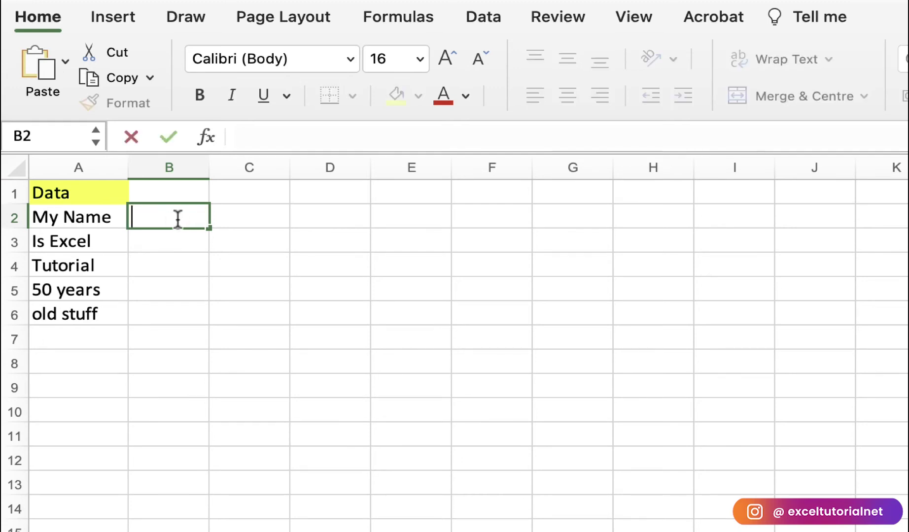
type("=LEN(")
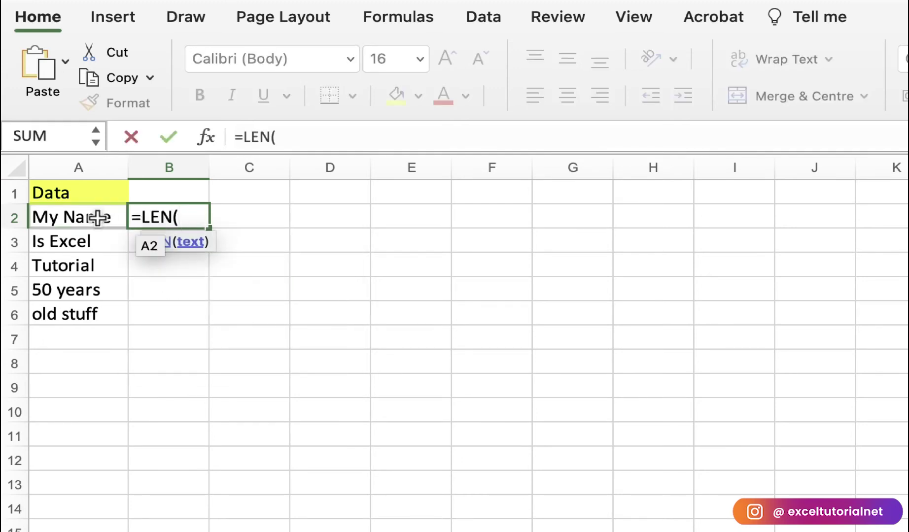
left_click(99, 218)
type(")")
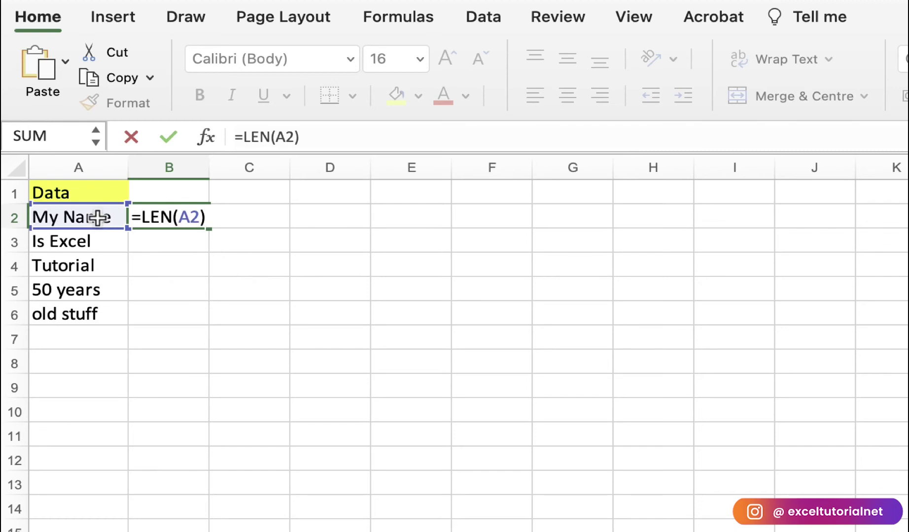
Complete the formula in cell B2 as =LEN(A2)-LEN(SUBSTITUTE(A2,"a","")) and check it against cell A2.
type("-")
type("LEN")
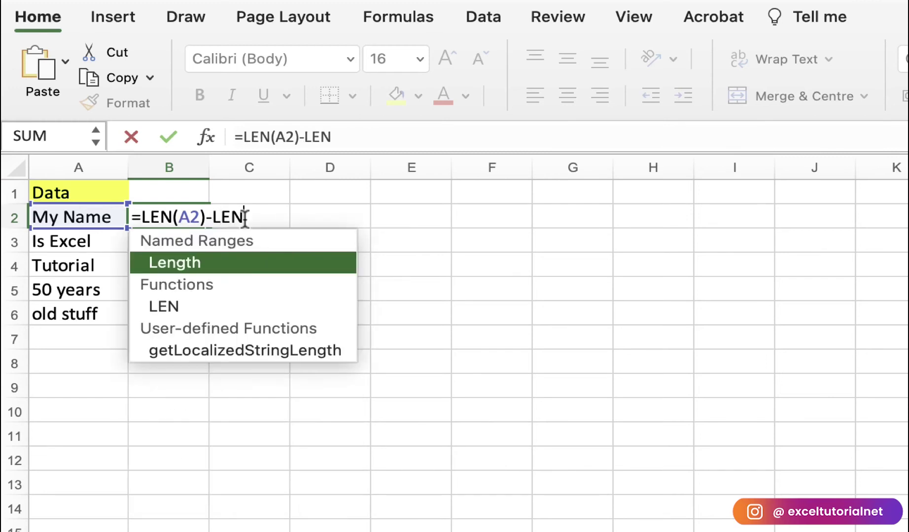
type("(SUBS")
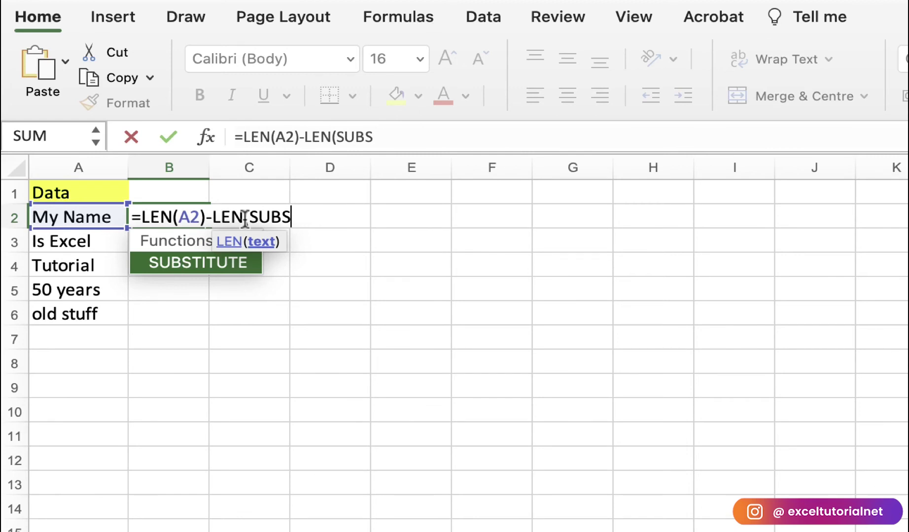
key("Tab")
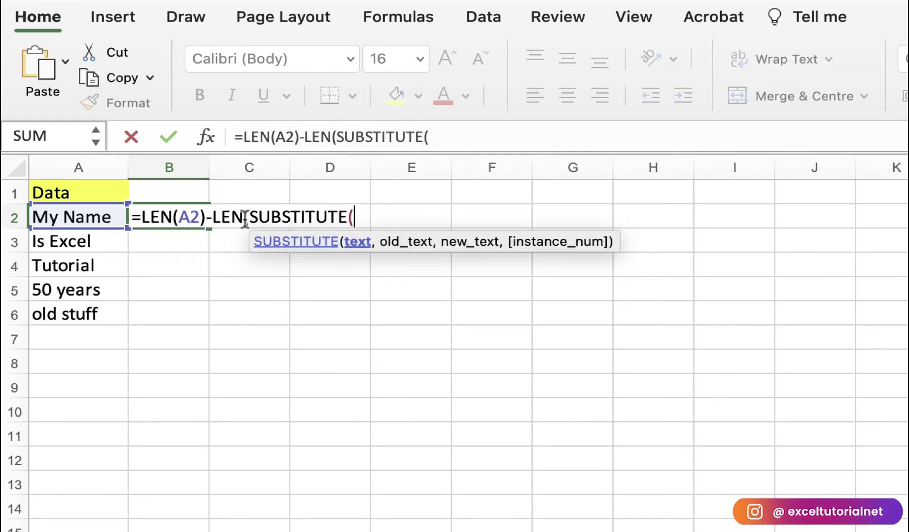
left_click(96, 218)
type(",")
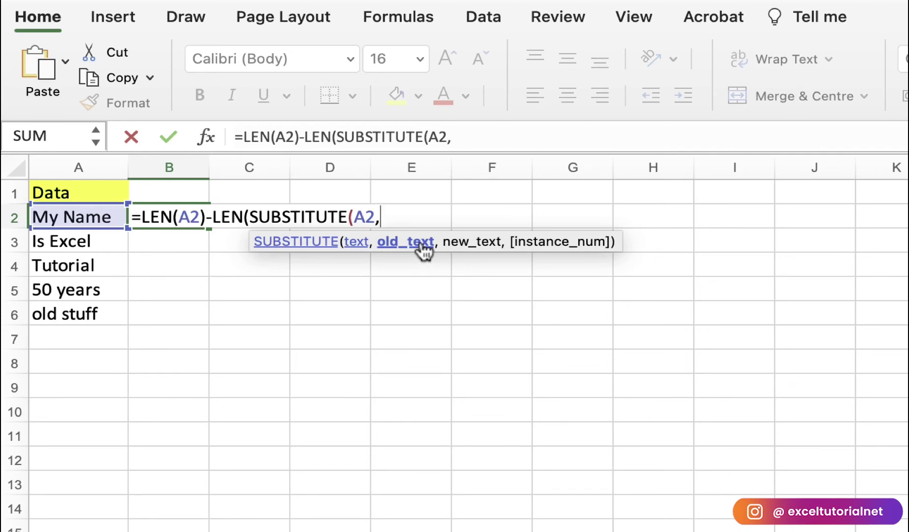
type("\"a\",\"\")")
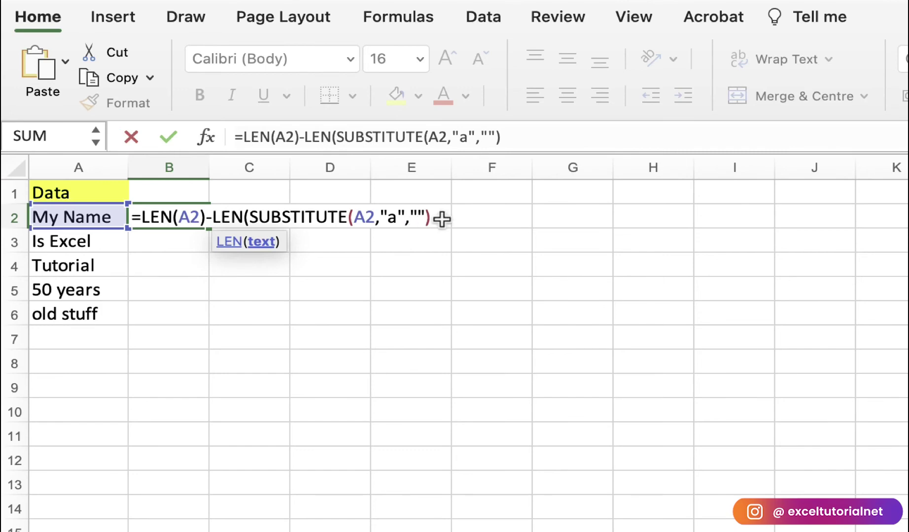
type(")")
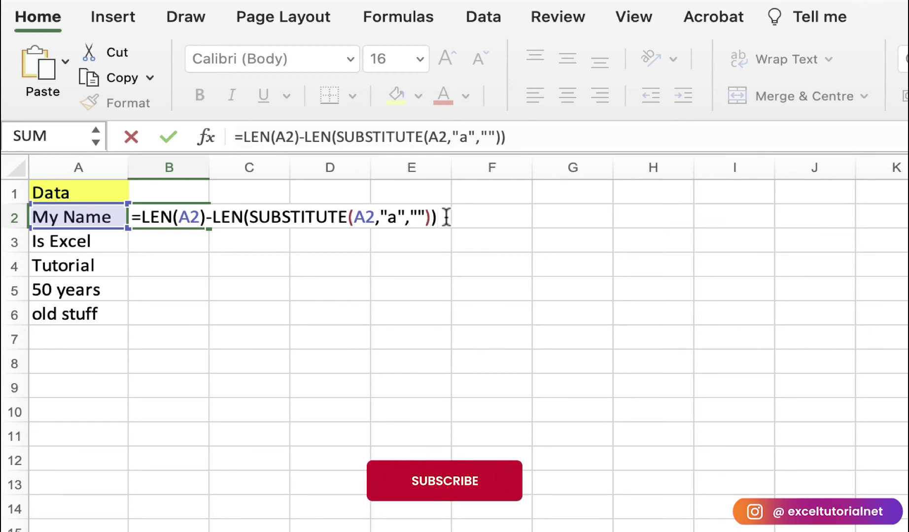
key("Return")
left_click(145, 216)
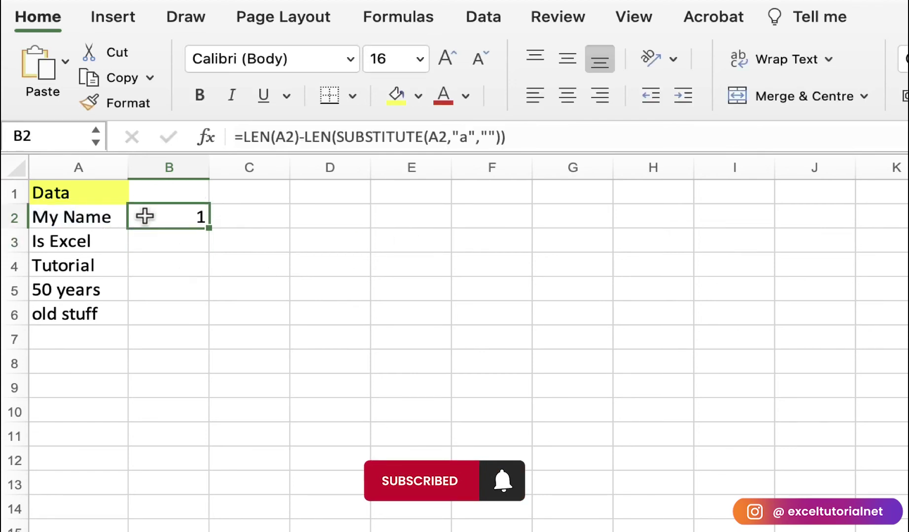
left_click(85, 215)
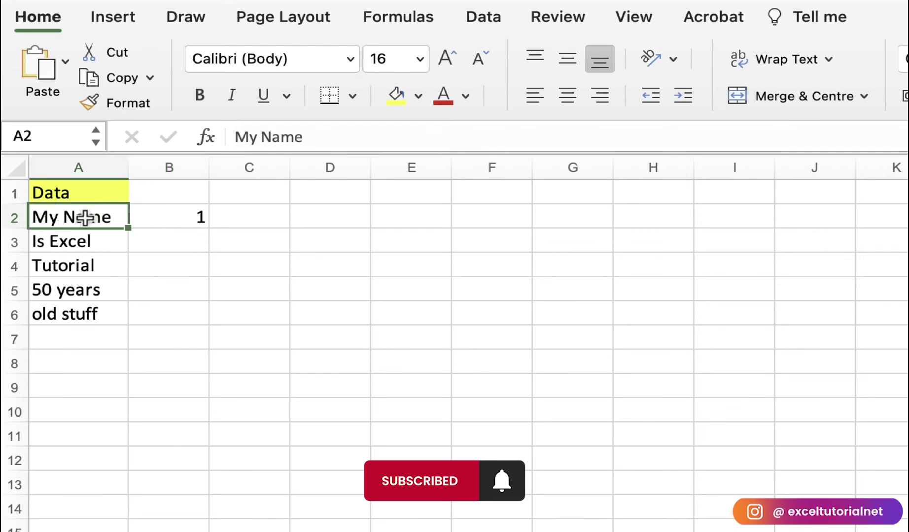
left_click(169, 217)
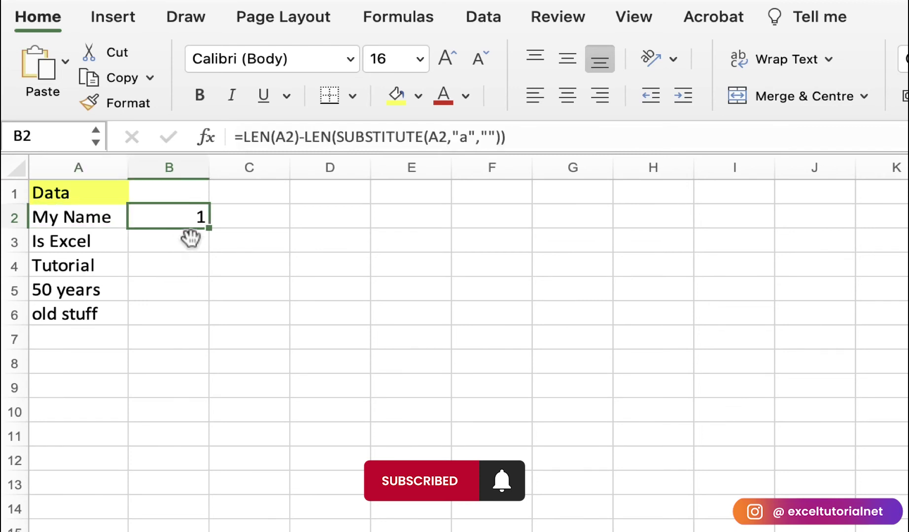
Replace both A2 references in cell B2's formula with the range A2:A6.
double_click(193, 219)
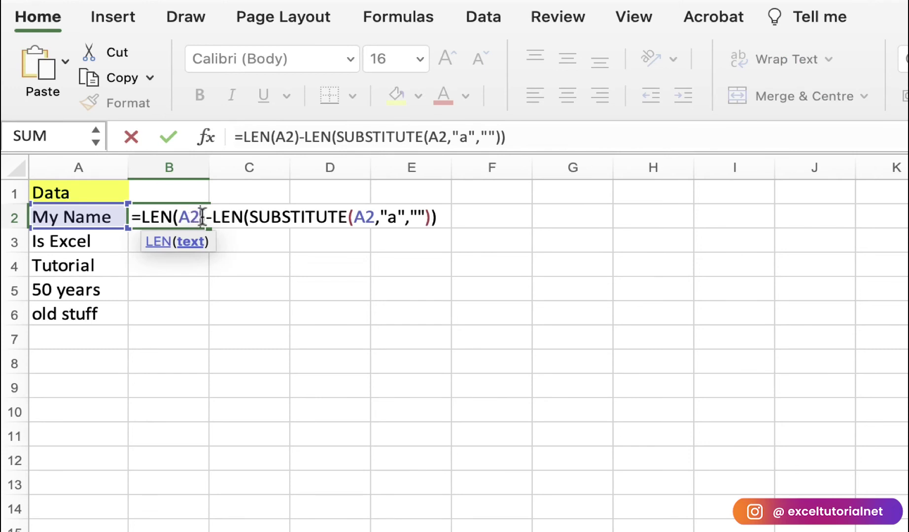
left_click_drag(201, 217, 183, 217)
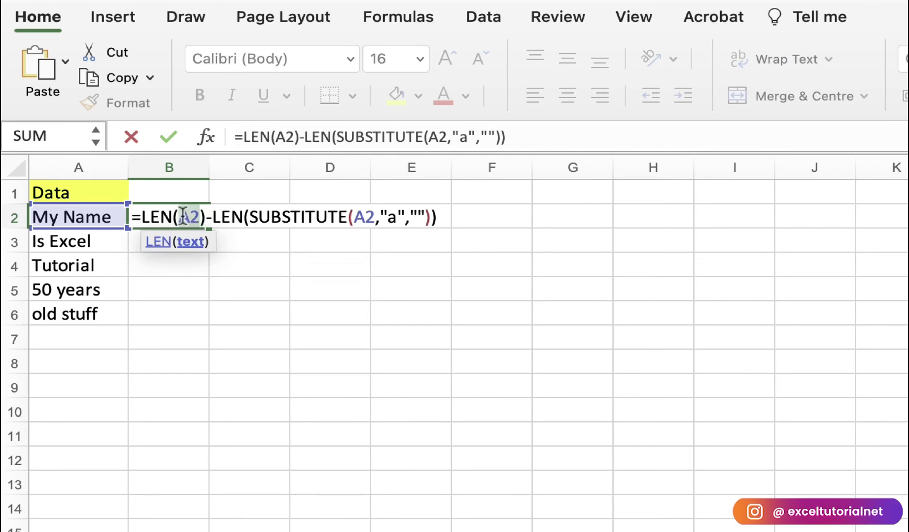
key("BackSpace")
left_click_drag(102, 217, 81, 301)
double_click(384, 212)
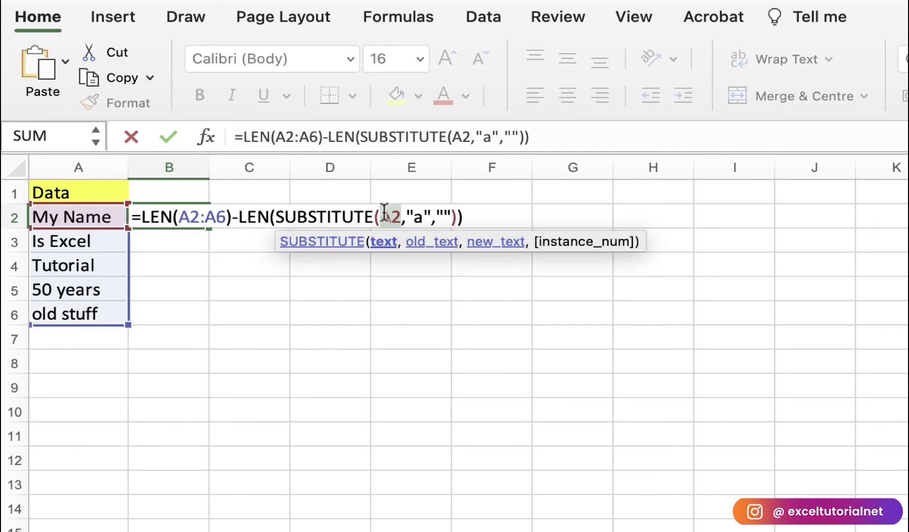
key("BackSpace")
left_click_drag(78, 215, 75, 310)
key("Return")
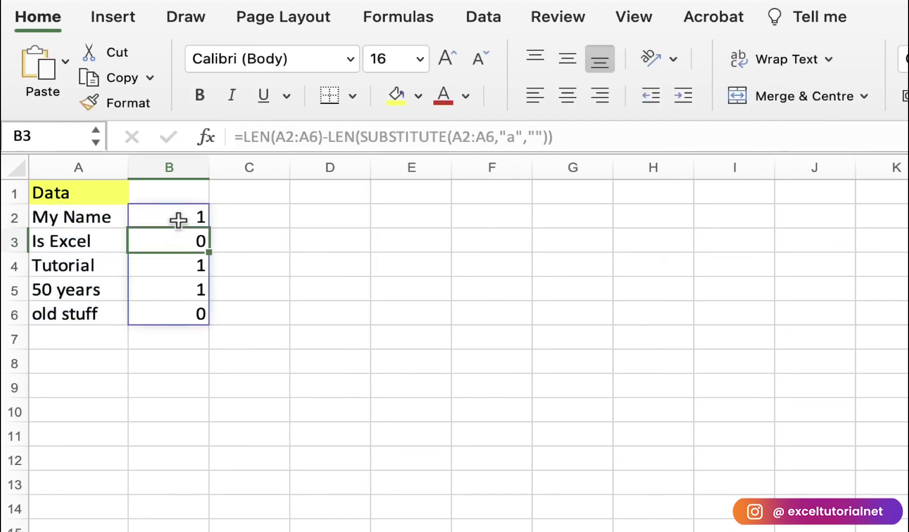
left_click(178, 220)
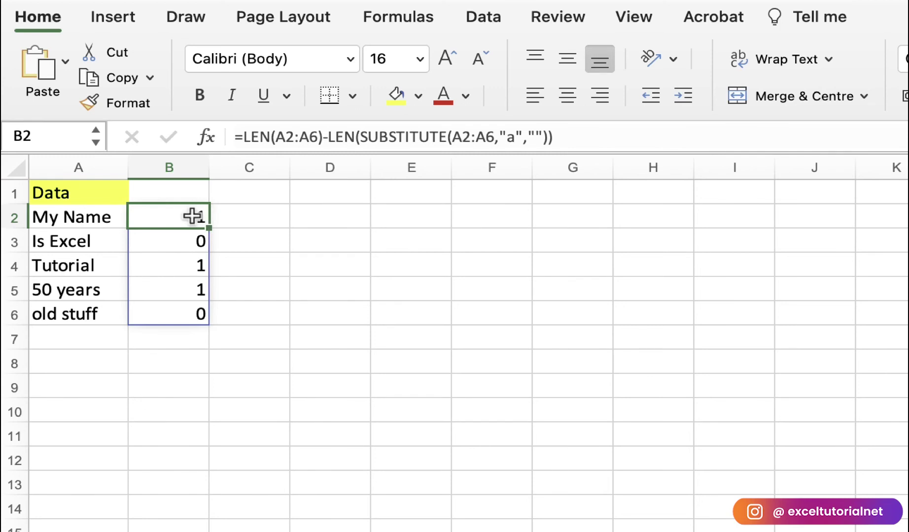
Wrap the formula in cell B2 in SUM so it reads =SUM(LEN(A2:A6)-LEN(SUBSTITUTE(A2:A6,"a",""))).
double_click(192, 215)
left_click(141, 217)
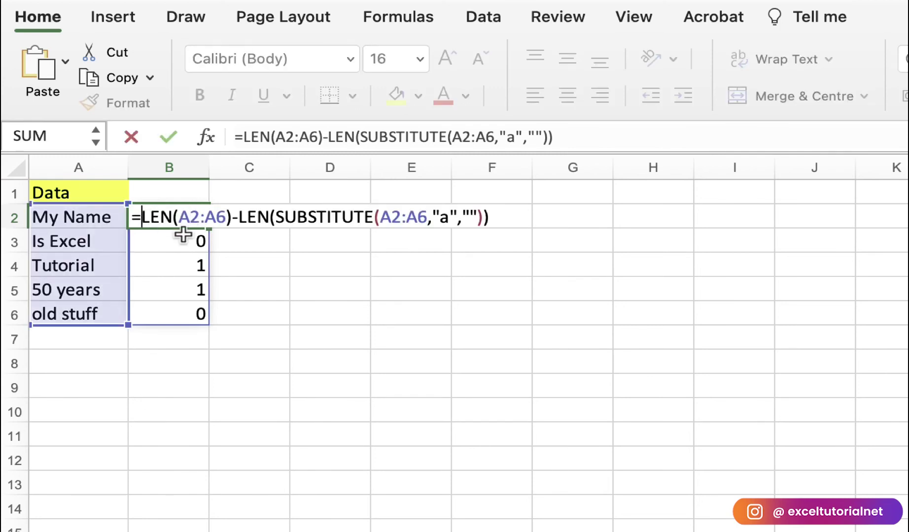
type("SUM(")
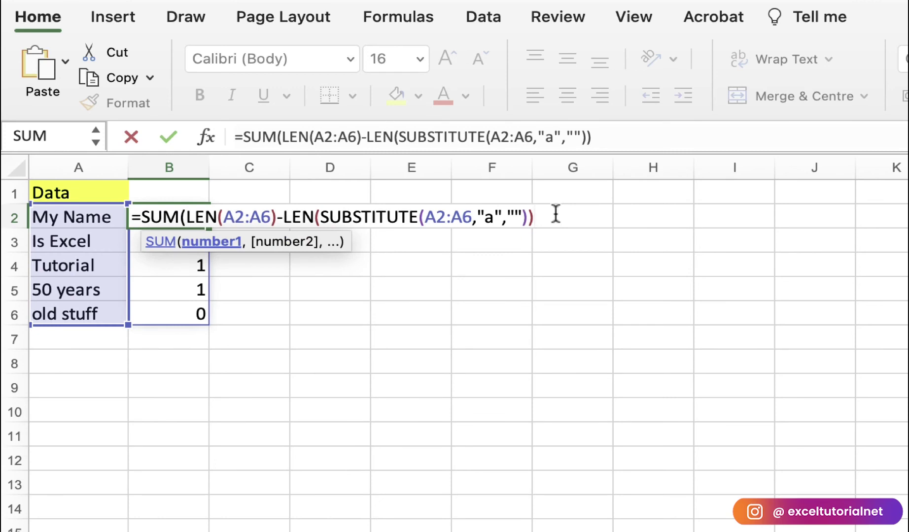
type(")")
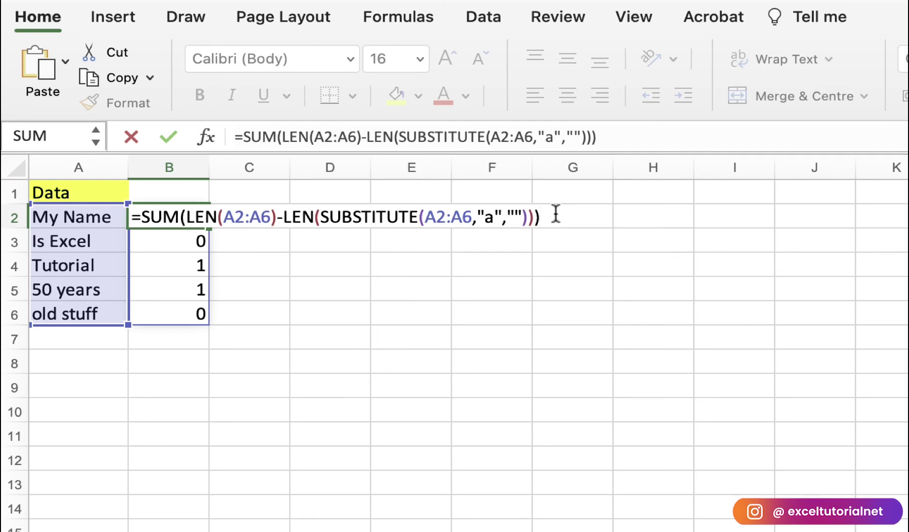
key("Return")
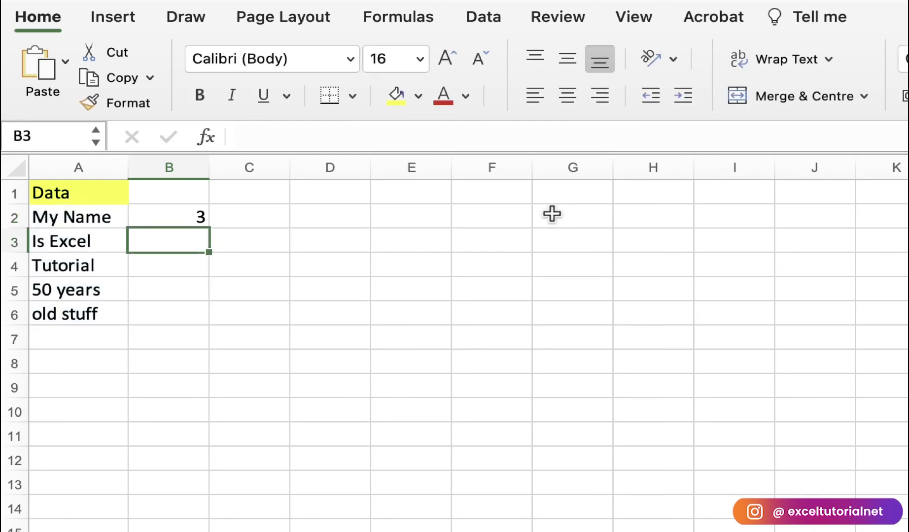
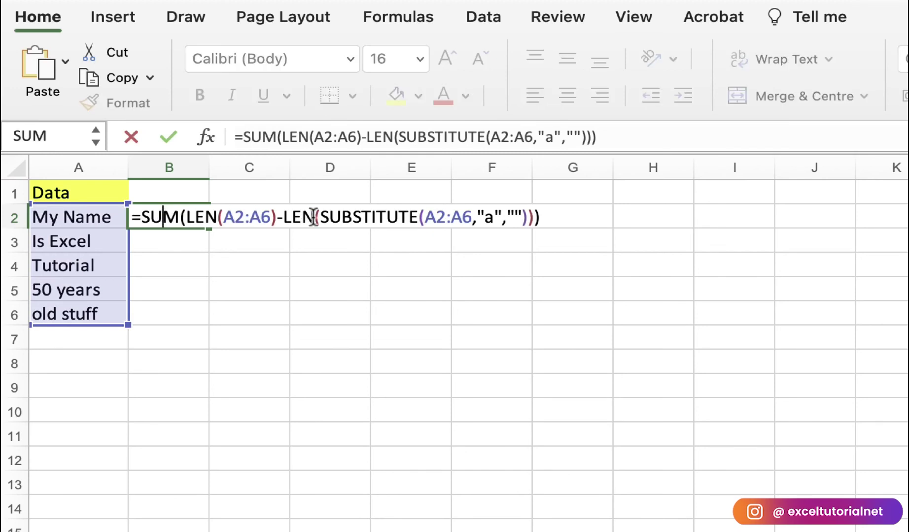
Change the counted character in cell B2's formula to "e" and check the result against the entries in column A.
double_click(488, 216)
type("E")
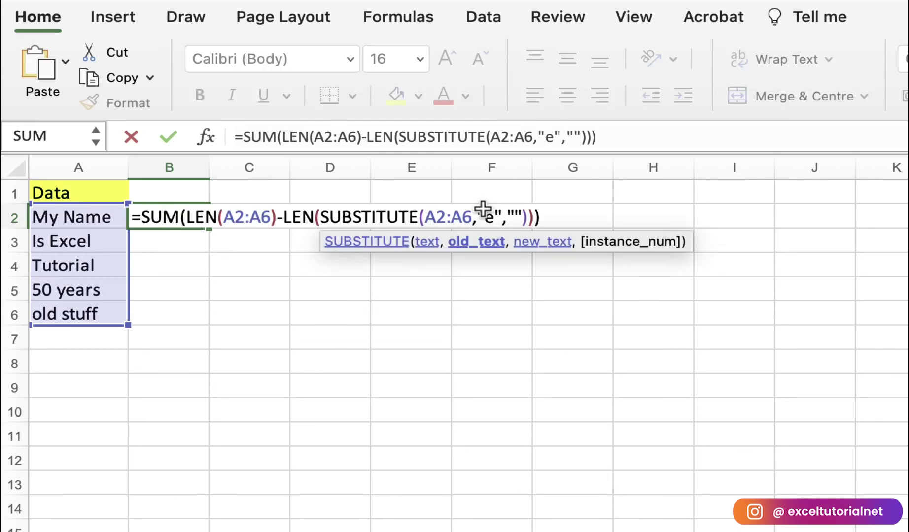
key("Return")
left_click(152, 217)
left_click(97, 217)
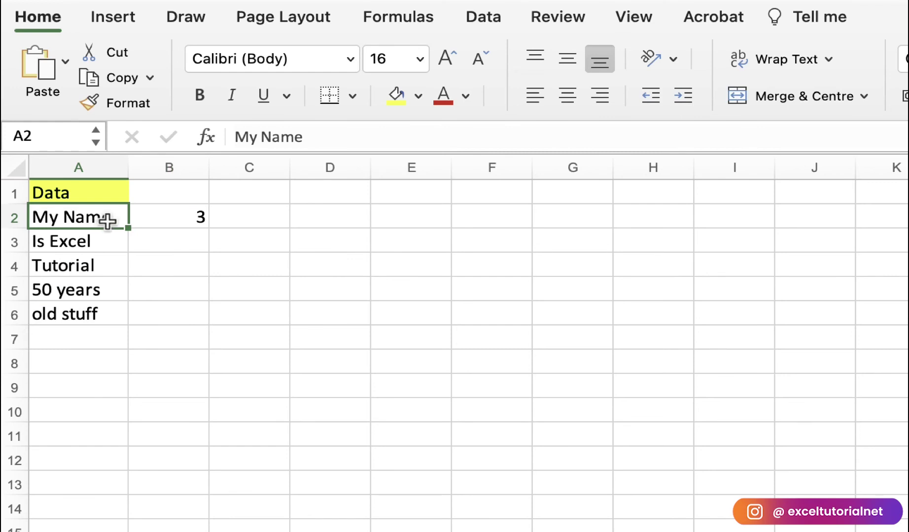
left_click(80, 291)
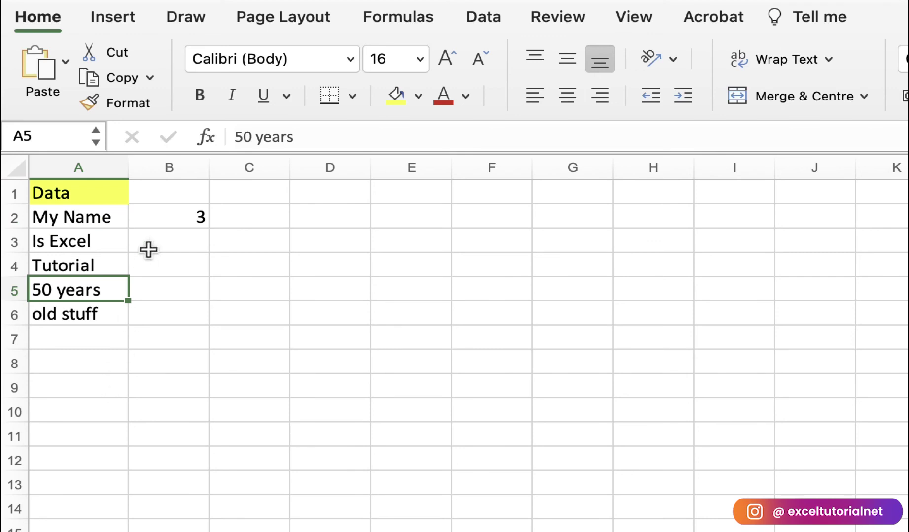
left_click(154, 226)
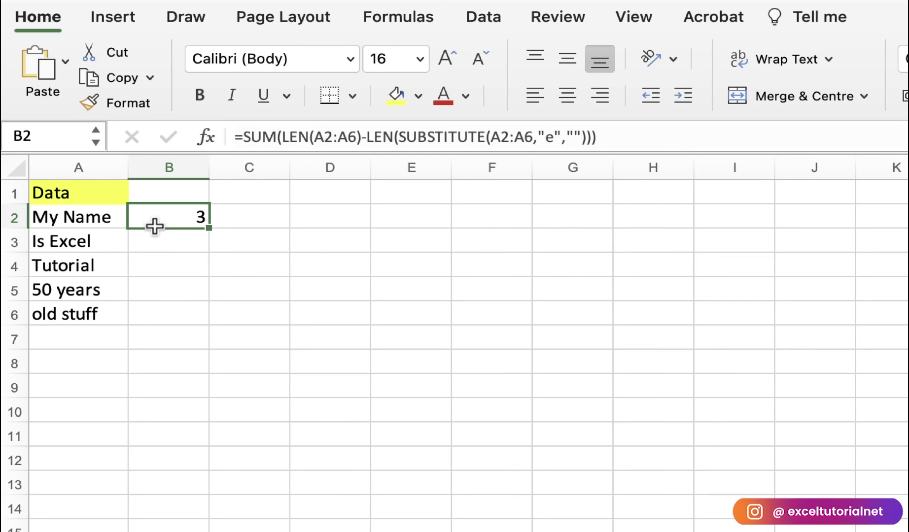
left_click(84, 249)
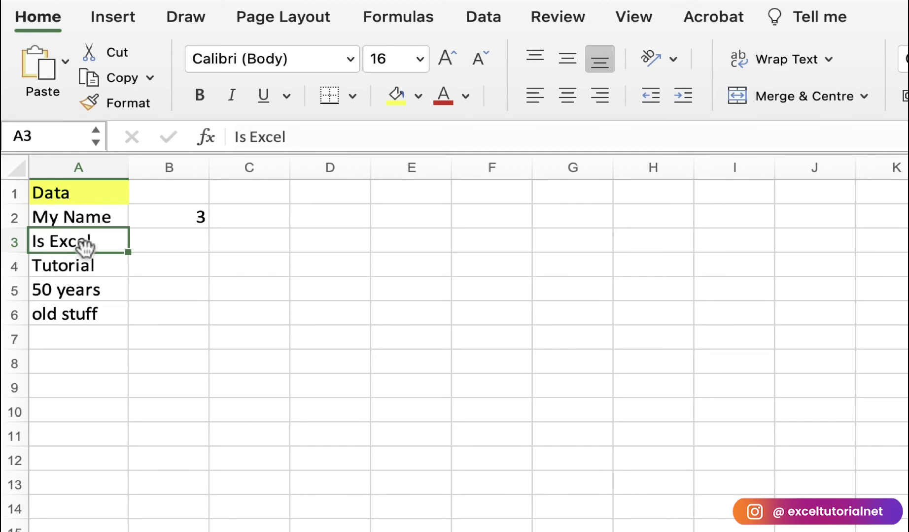
Wrap SUBSTITUTE's A2:A6 argument in cell B2 in LOWER, giving SUBSTITUTE(LOWER(A2:A6),"e",""), and check it against cells A2 and A3.
left_click(181, 215)
double_click(181, 217)
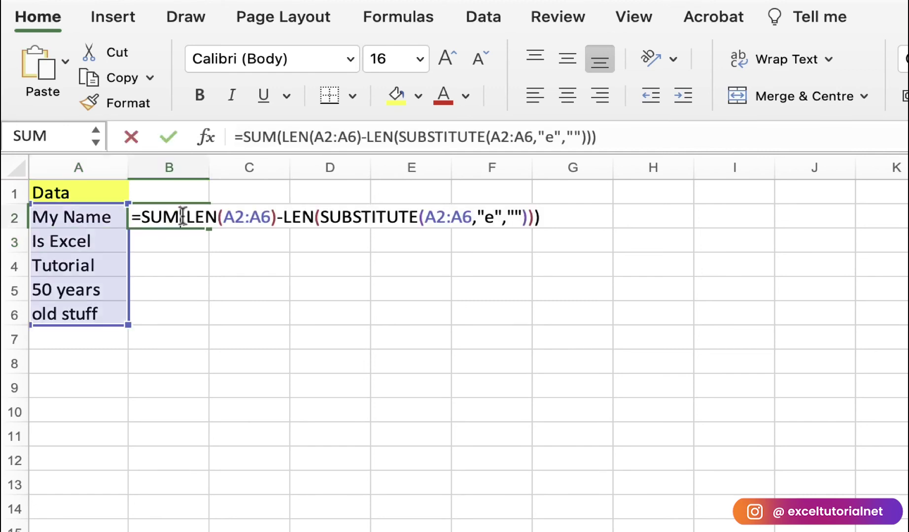
left_click(419, 211)
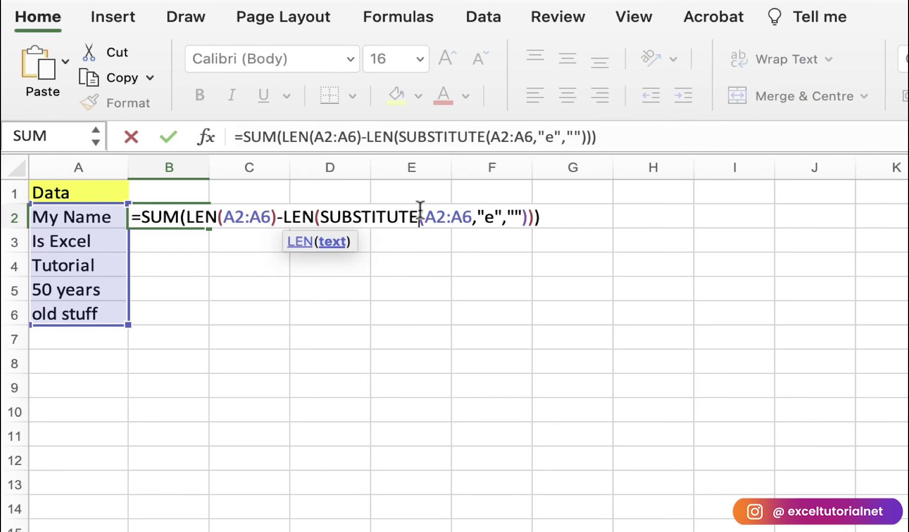
type("(")
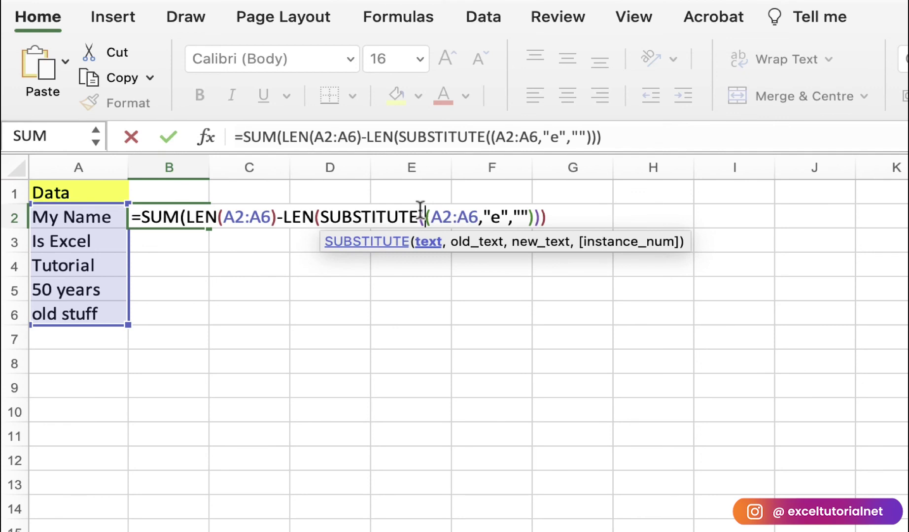
type("LOWER")
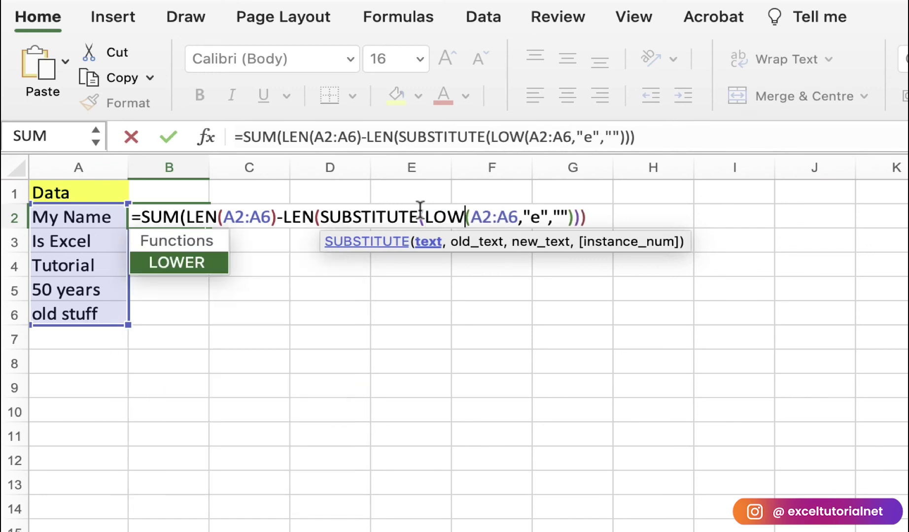
key("Right")
key("Right")
key("Right")
key("Right")
key("Right")
key("Right")
type(")")
key("Left")
key("Left")
key("Right")
key("Right")
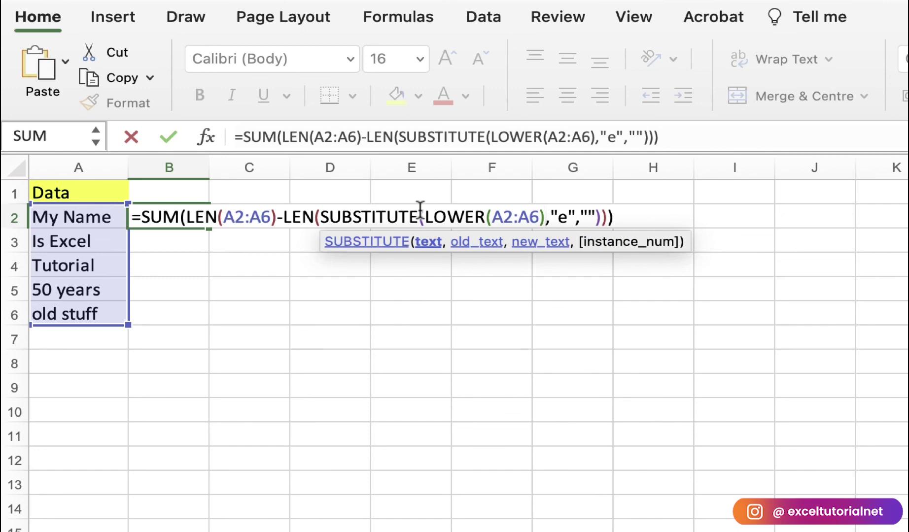
key("Return")
left_click(204, 213)
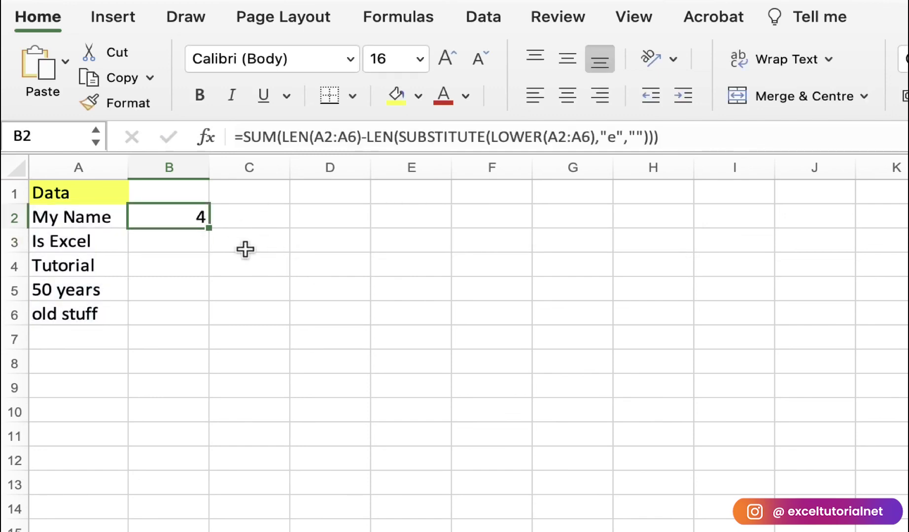
left_click(106, 218)
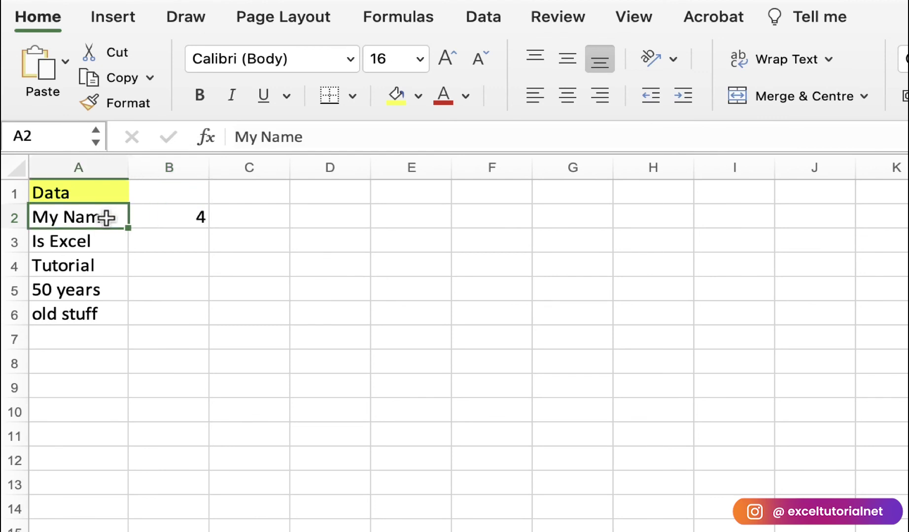
left_click(58, 241)
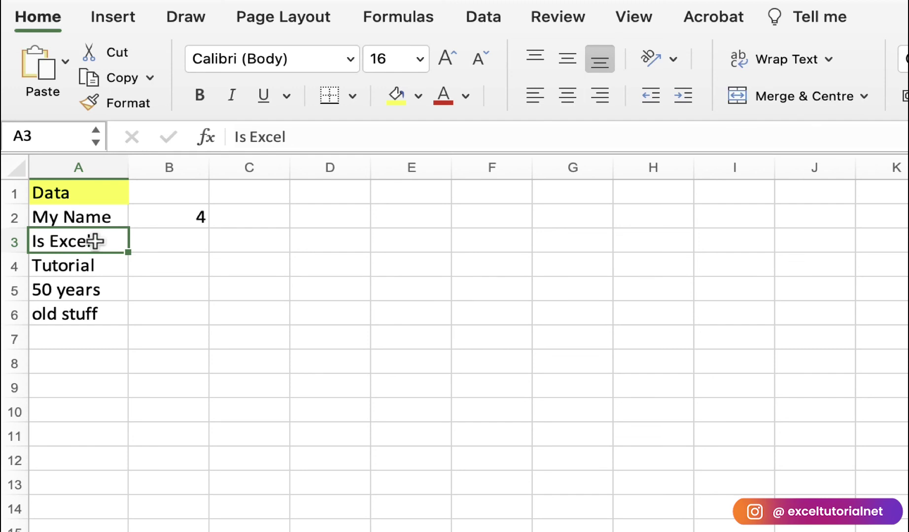
left_click(153, 218)
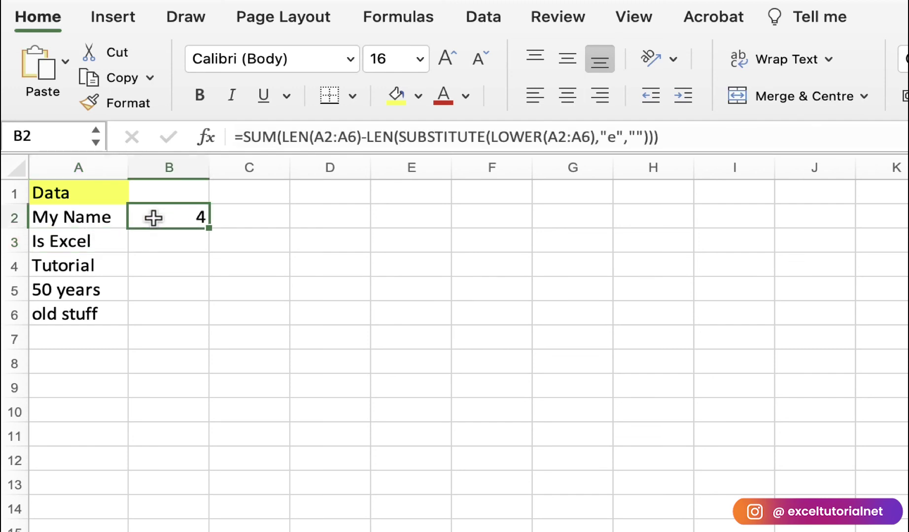